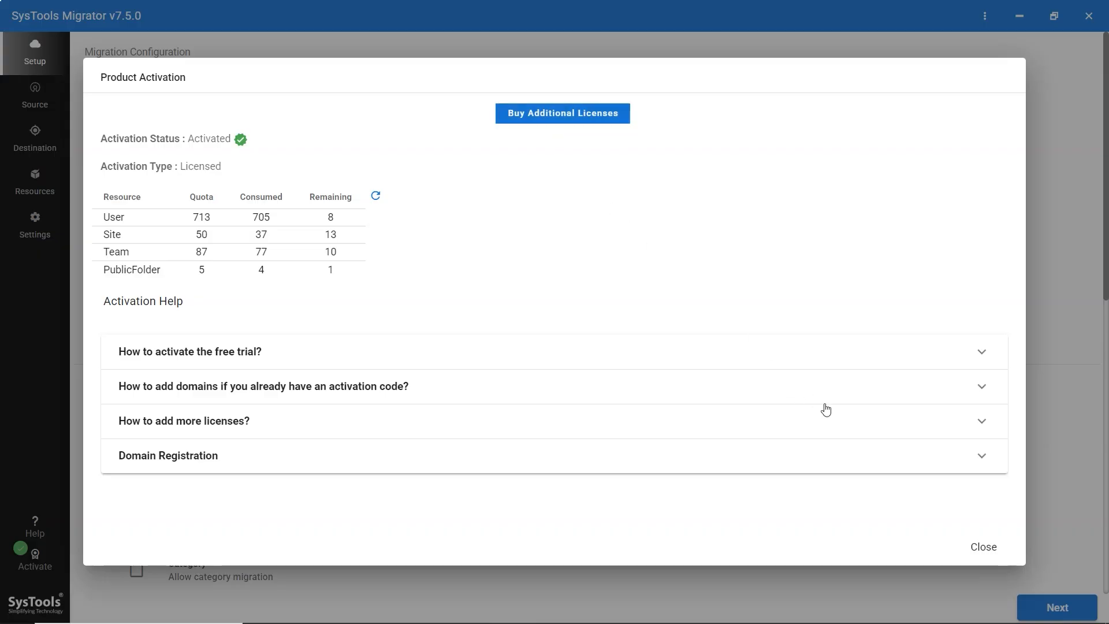
- Close the Product Activation details to return to the Microsoft 365 to Microsoft 365 setup
left_click(980, 548)
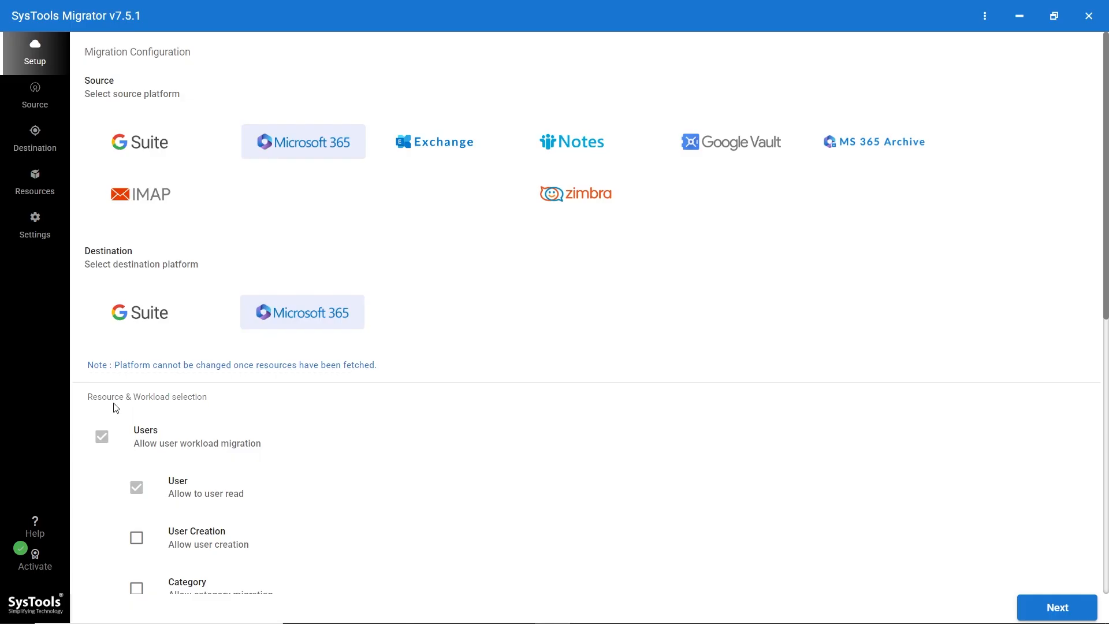
- Include Sites with Document Library and Generic List, each date-filtered 01-11-2025 to 02-12-2025
scroll(115, 408, "down", 10)
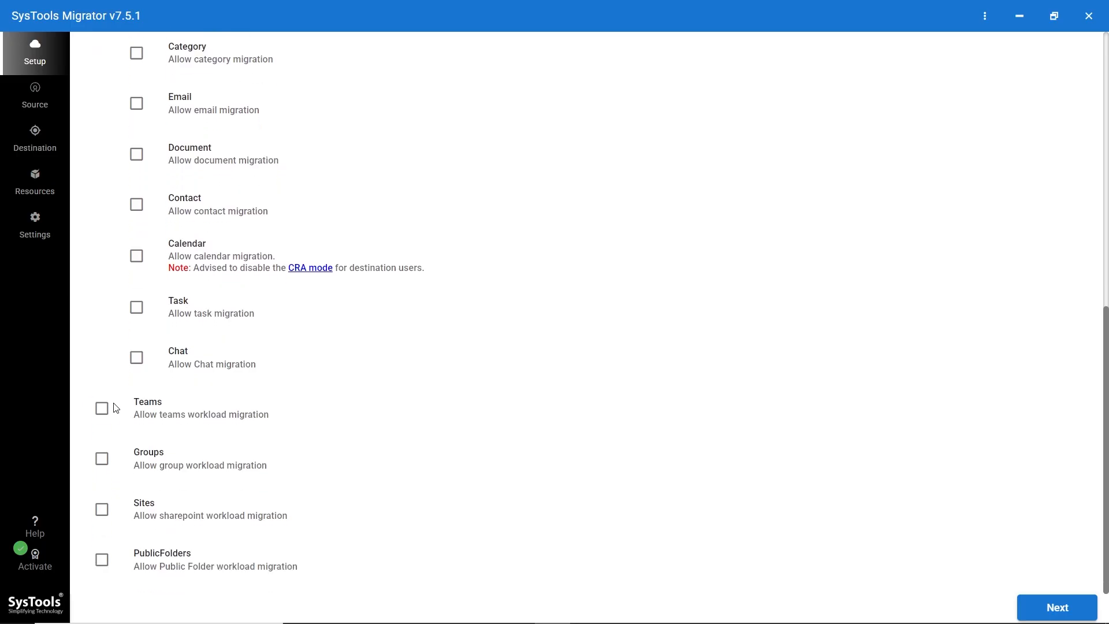
left_click(101, 510)
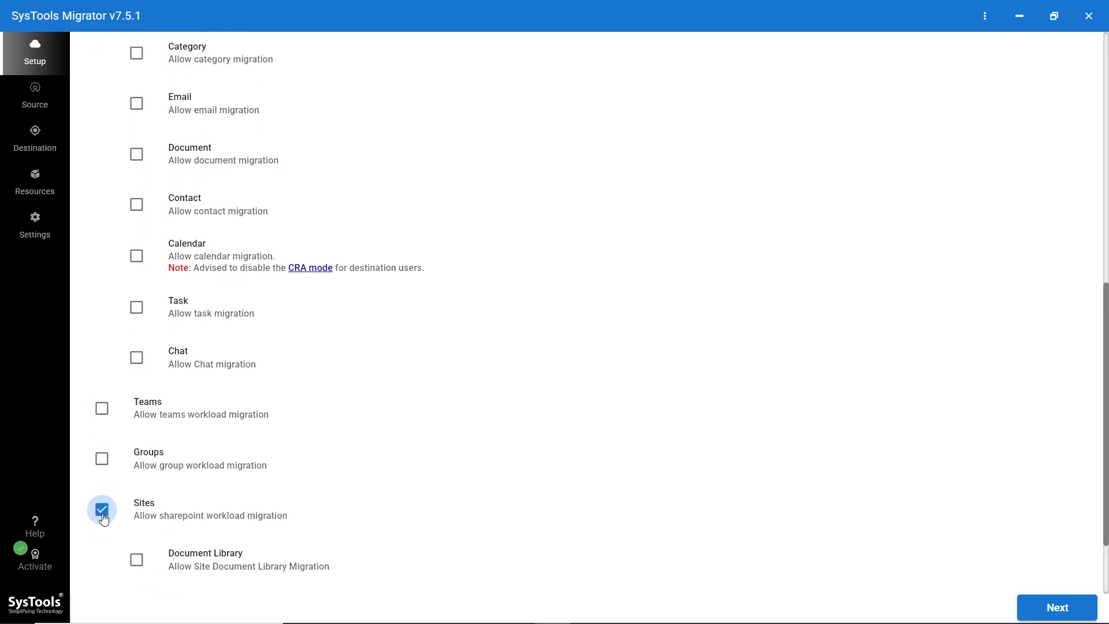
scroll(102, 518, "down", 2)
left_click(137, 460)
left_click(136, 511)
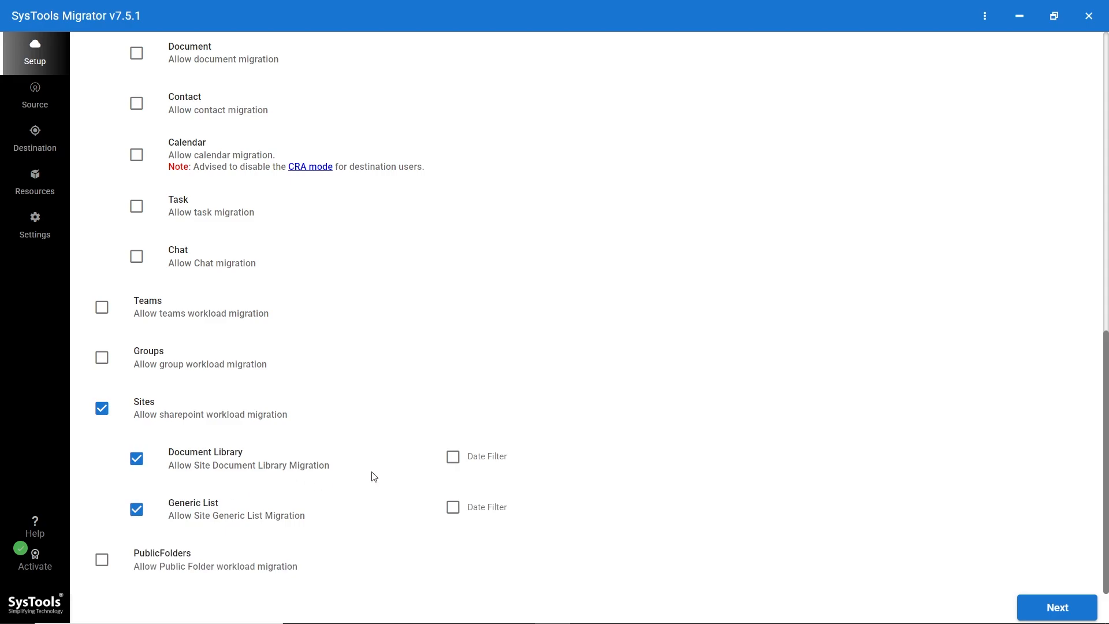
left_click(453, 461)
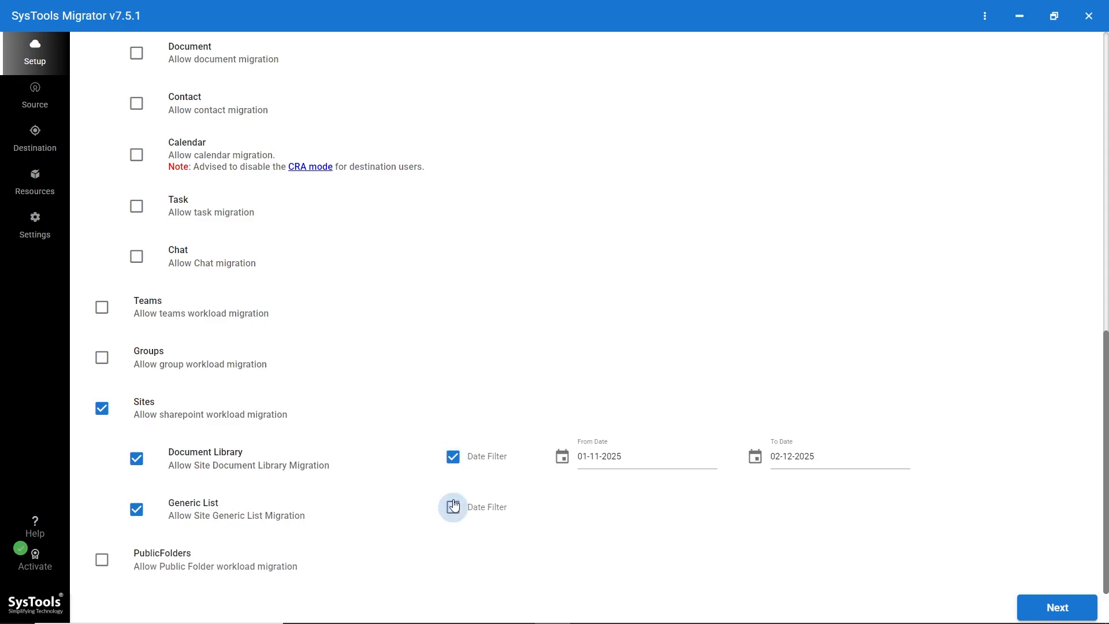
left_click(454, 511)
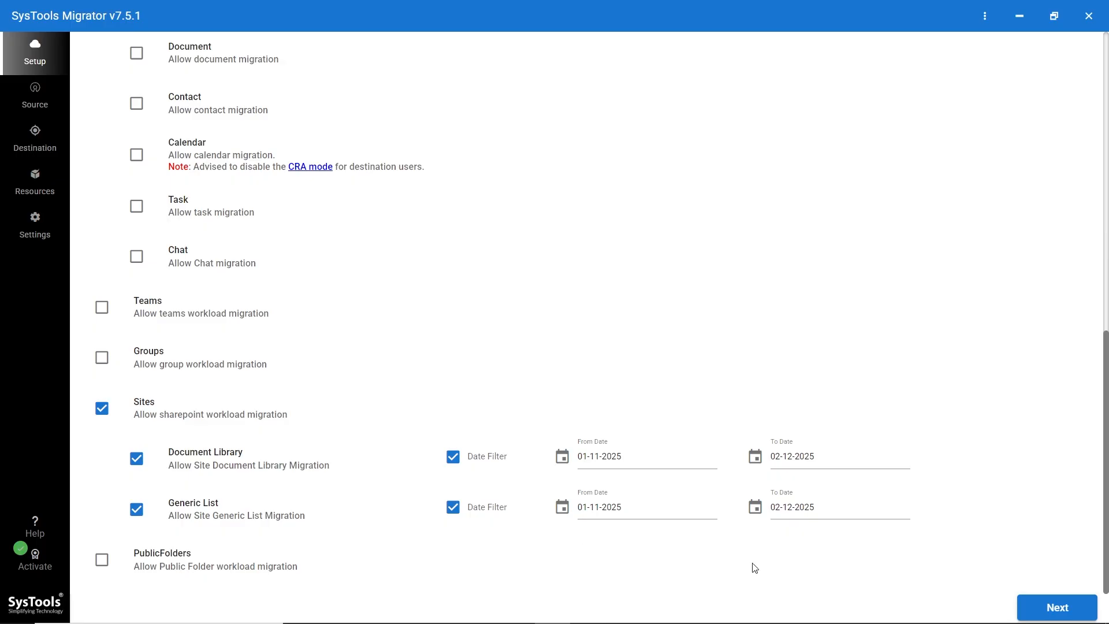
left_click(1065, 610)
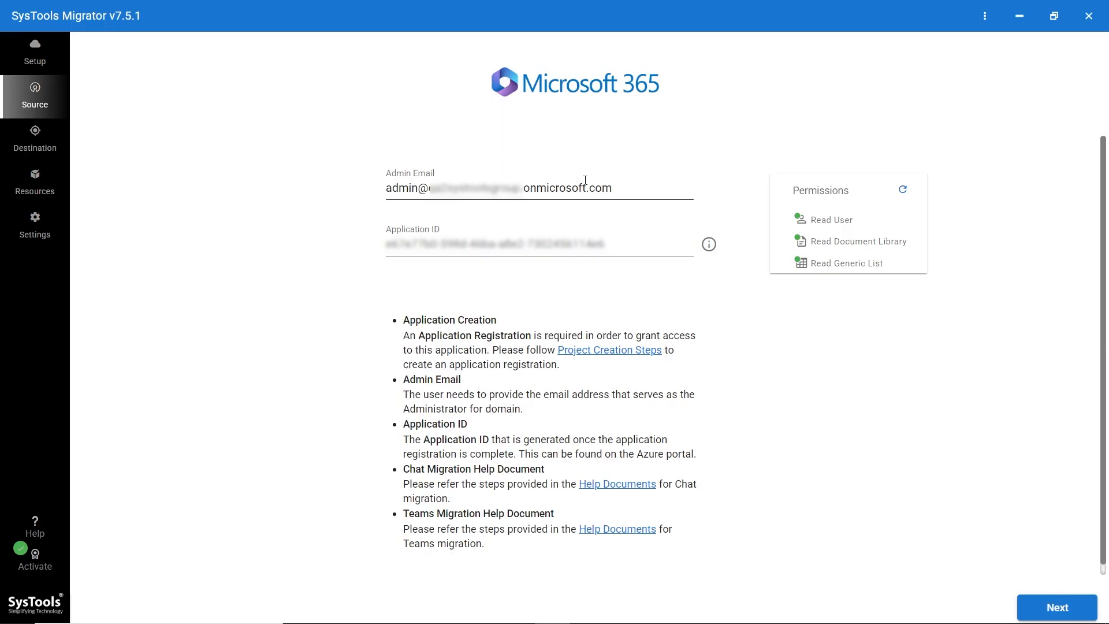
- Review the source admin email and application ID, recheck its read permissions, and continue
left_click_drag(616, 189, 383, 200)
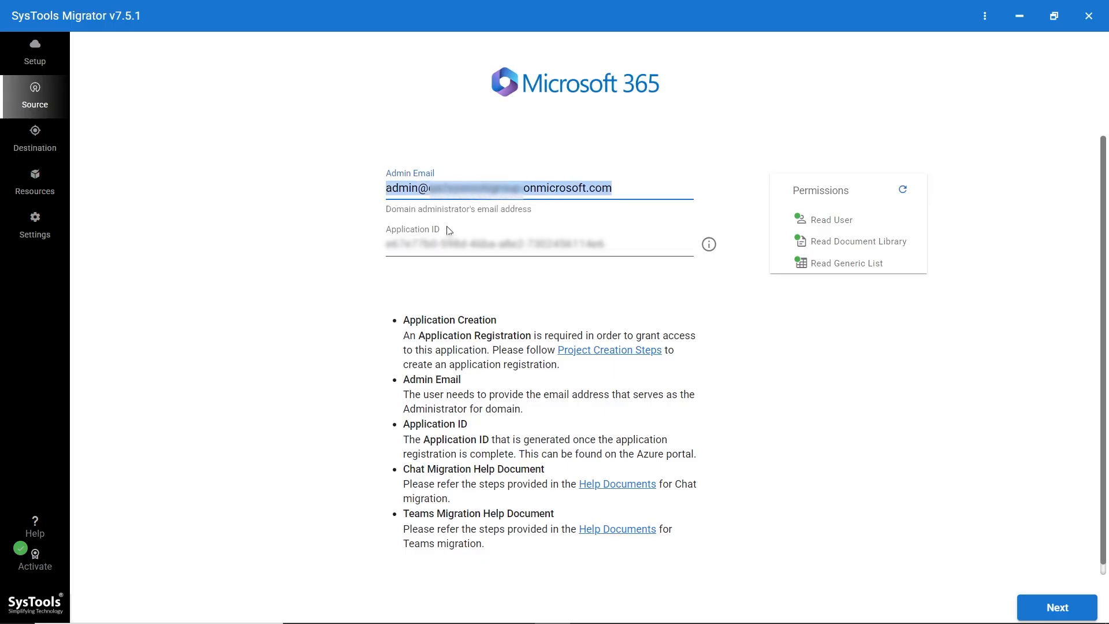
left_click_drag(618, 245, 372, 248)
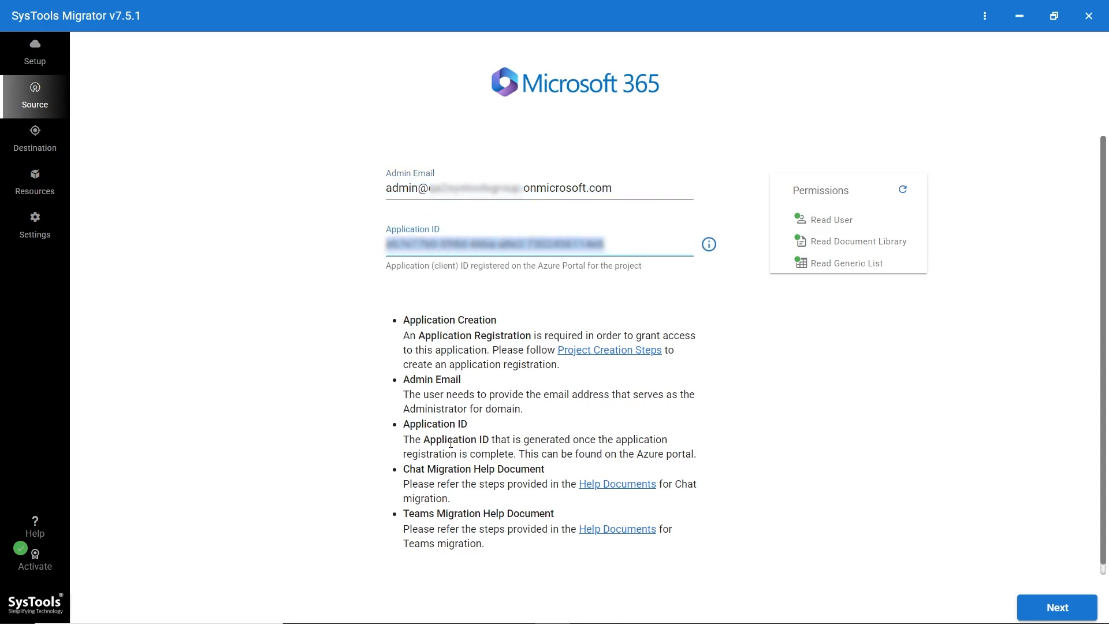
left_click_drag(403, 439, 636, 456)
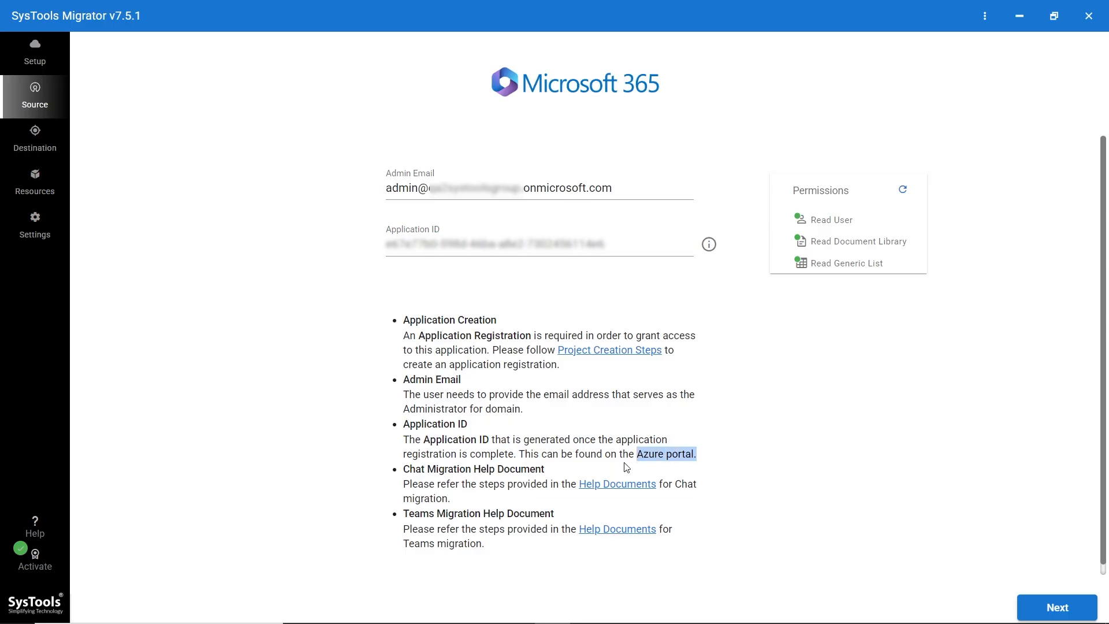
left_click(626, 466)
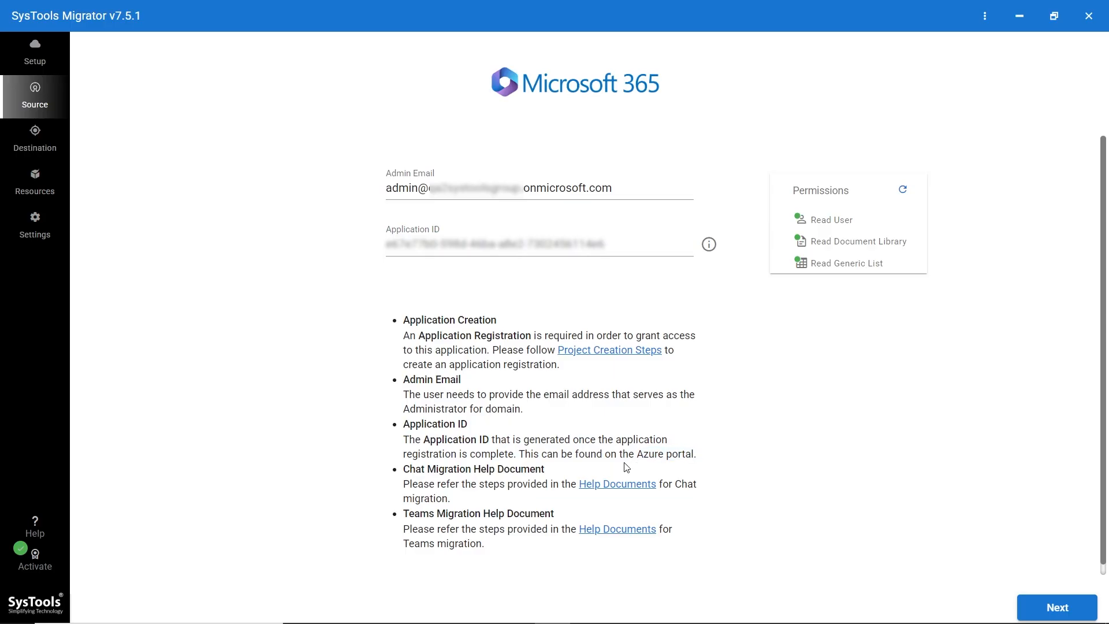
left_click(903, 190)
left_click(1059, 608)
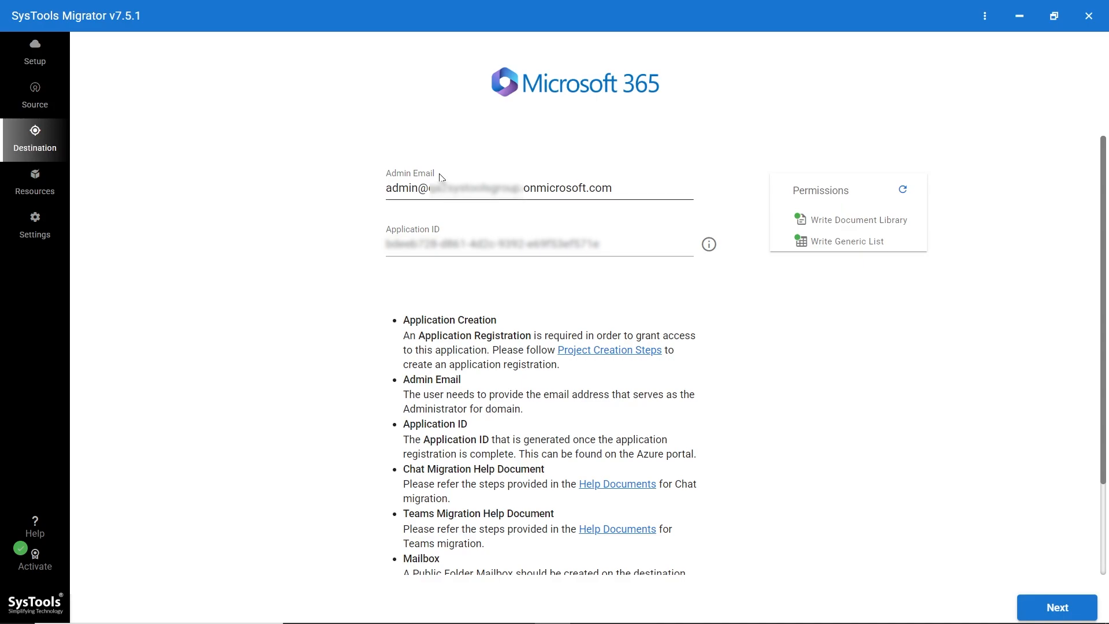
- Check the destination admin email and application ID, recheck write permissions, then continue to Users
left_click(624, 193)
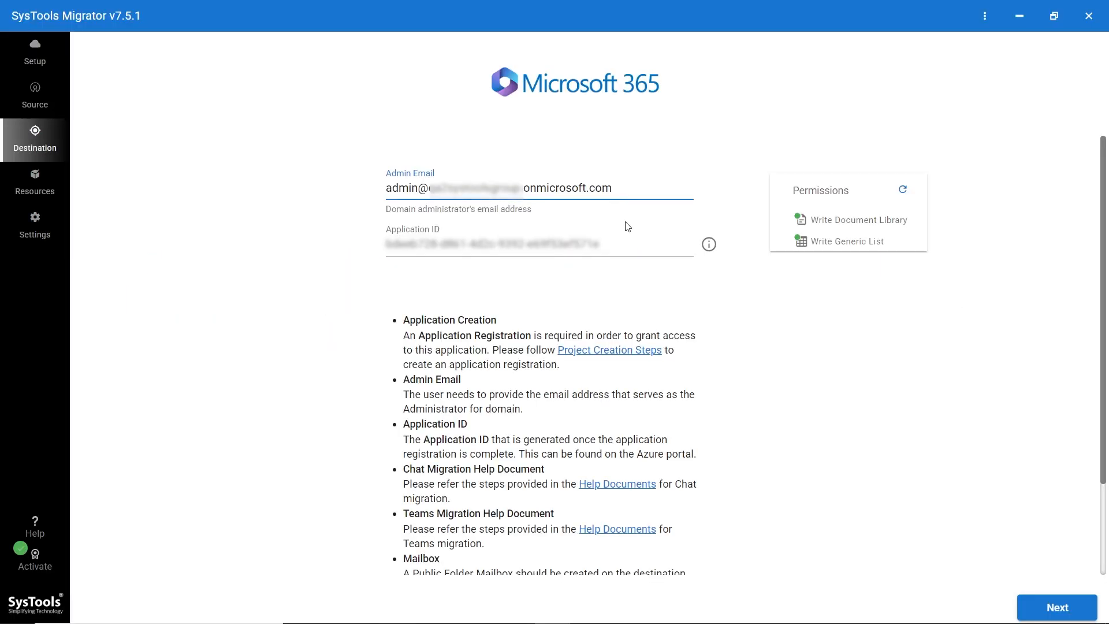
left_click(625, 247)
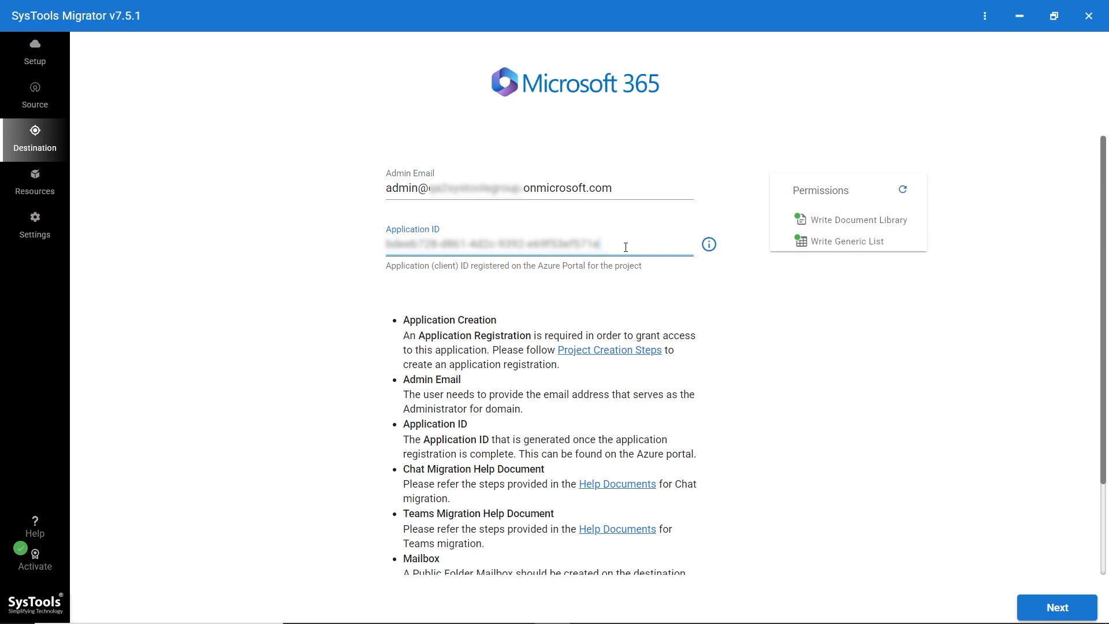
left_click(903, 193)
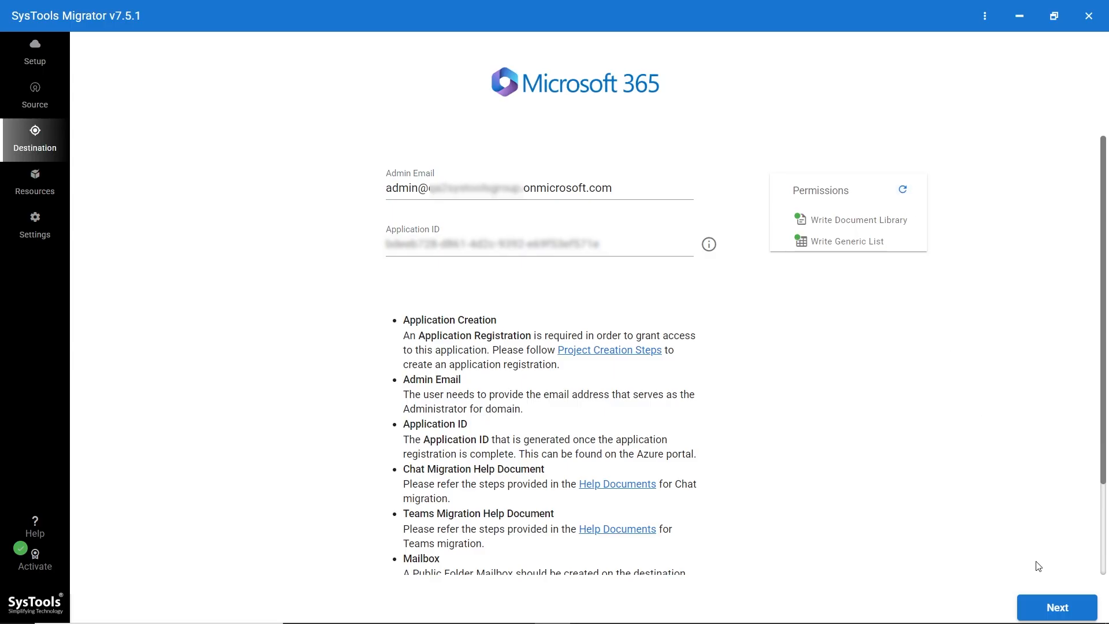
left_click(1056, 609)
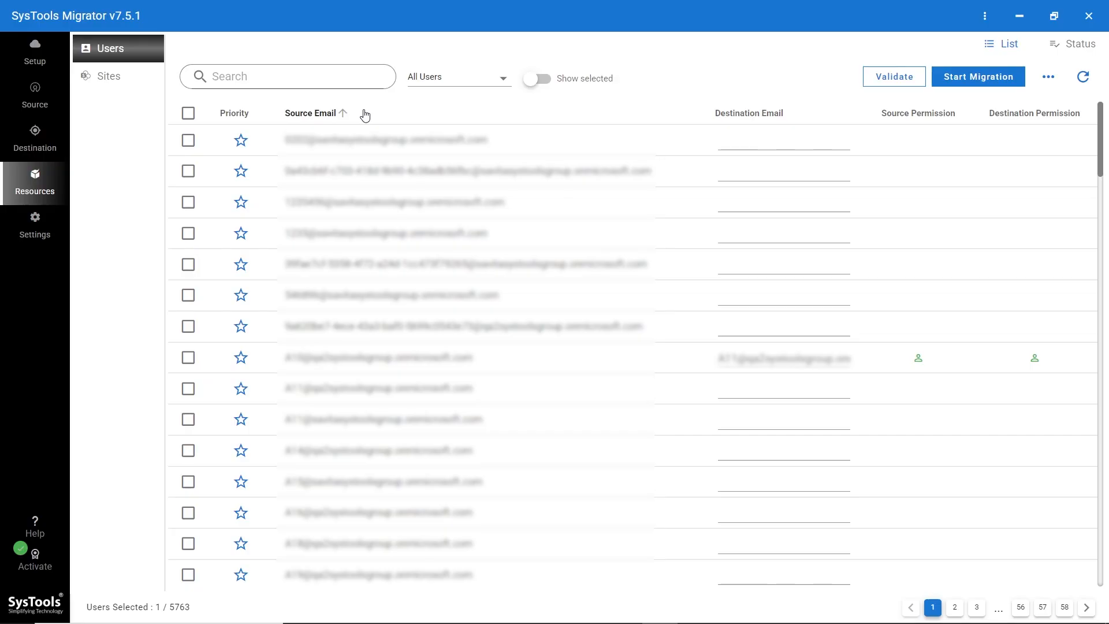
- Search users for 'admin', select the first match, show only selected, and check its destination email
left_click(249, 68)
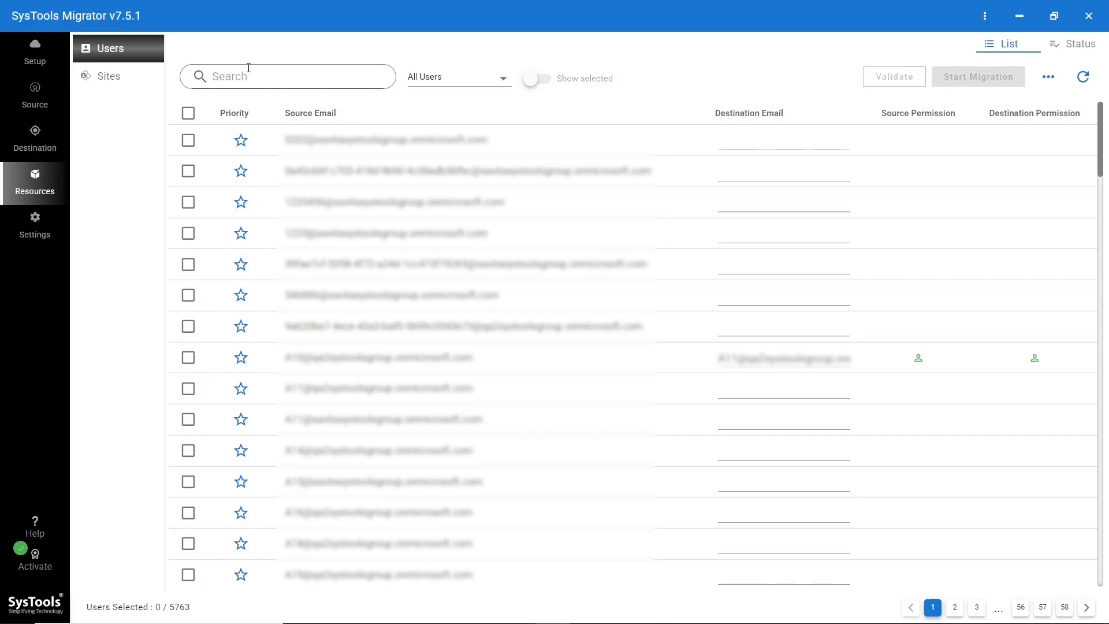
type("admin")
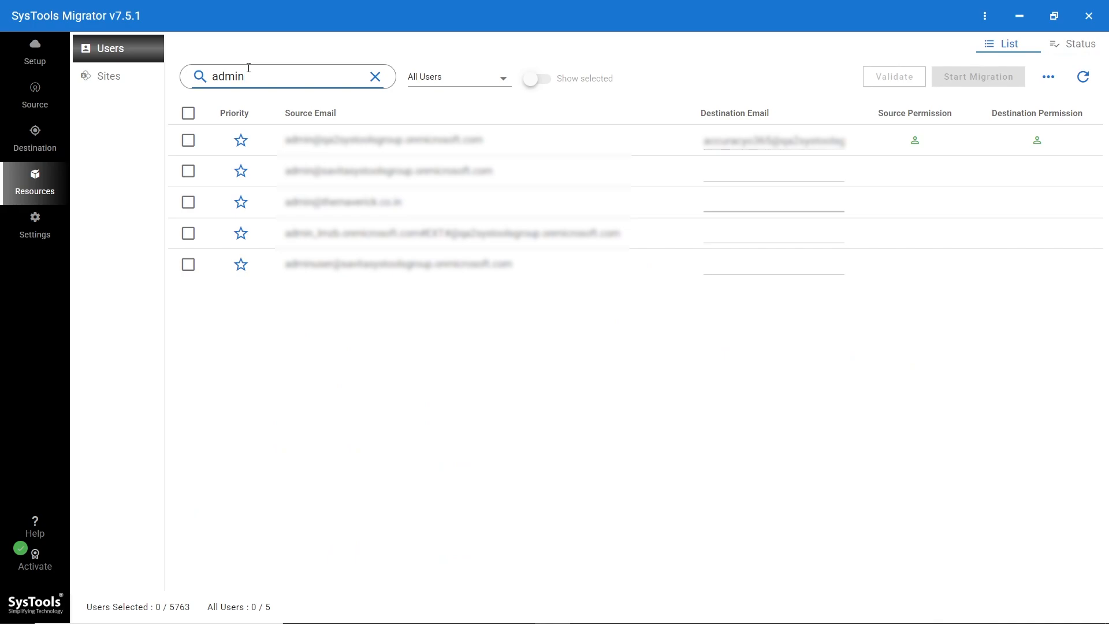
left_click(189, 141)
left_click(540, 80)
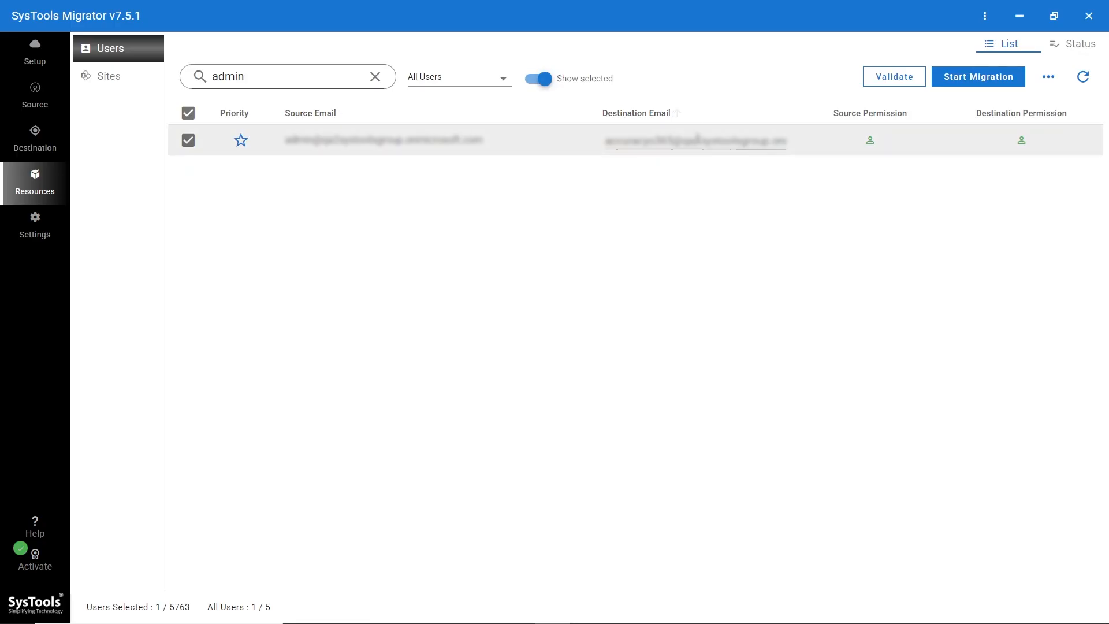
left_click(712, 151)
- Validate the selected admin user, dismiss the '1 User(s) validated' result, and start migration
left_click(894, 77)
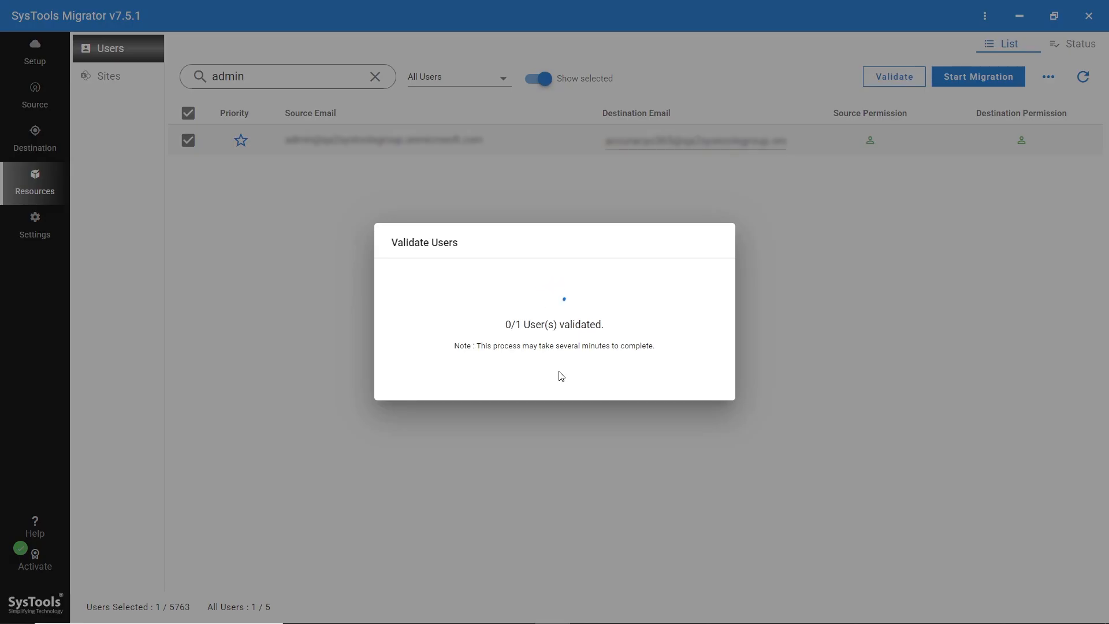
left_click_drag(509, 305, 597, 306)
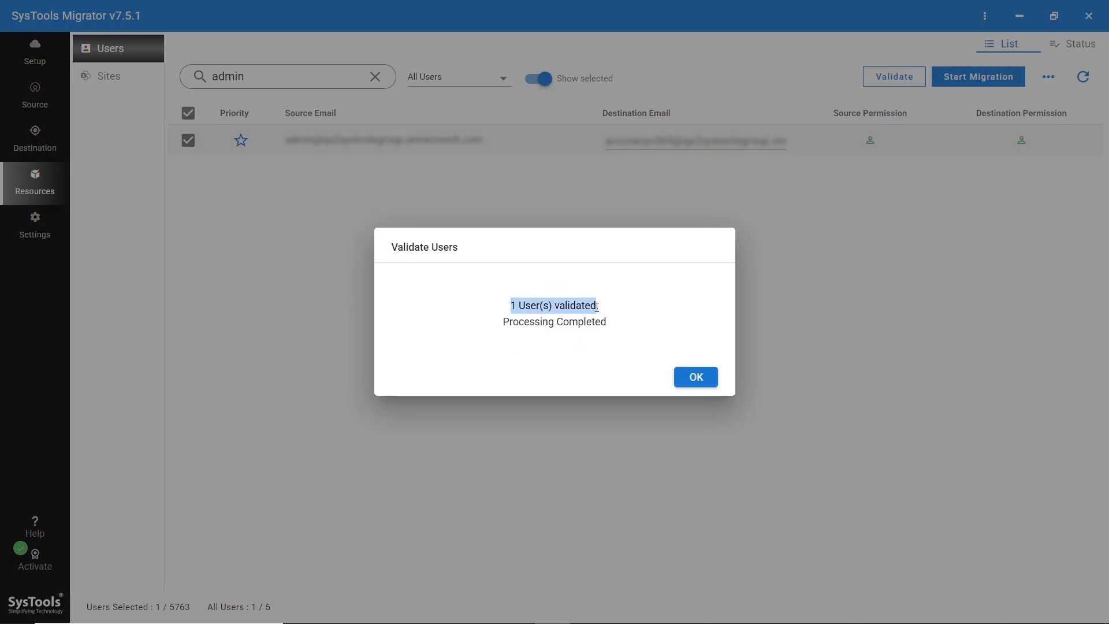
left_click(690, 378)
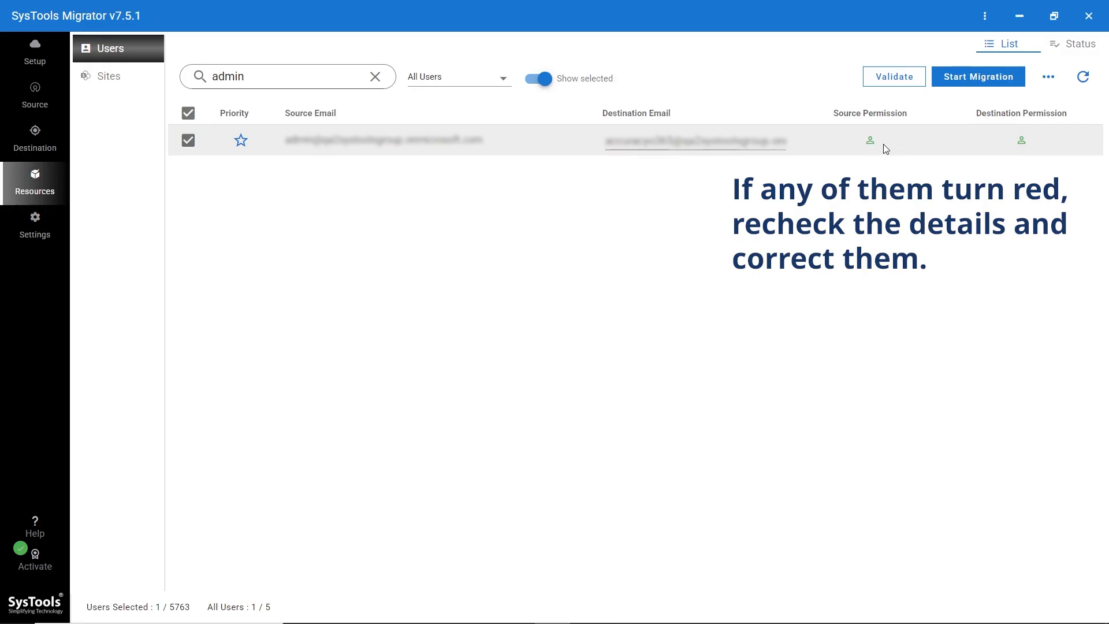
left_click(975, 78)
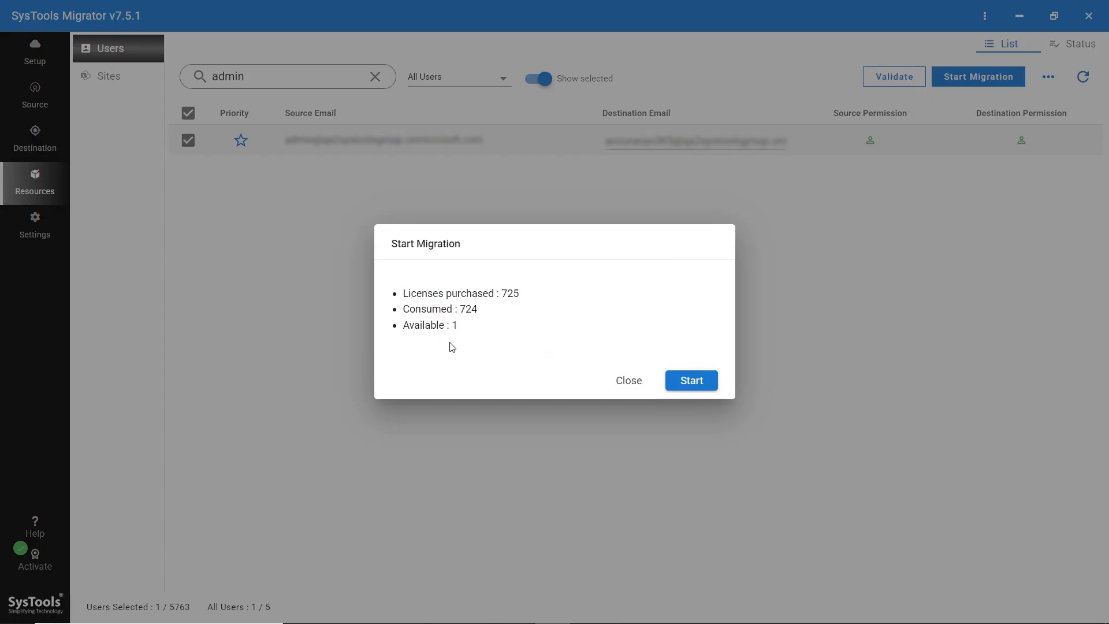
- Confirm 1 of 725 licences is still available and launch the admin user's migration
triple_click(459, 325)
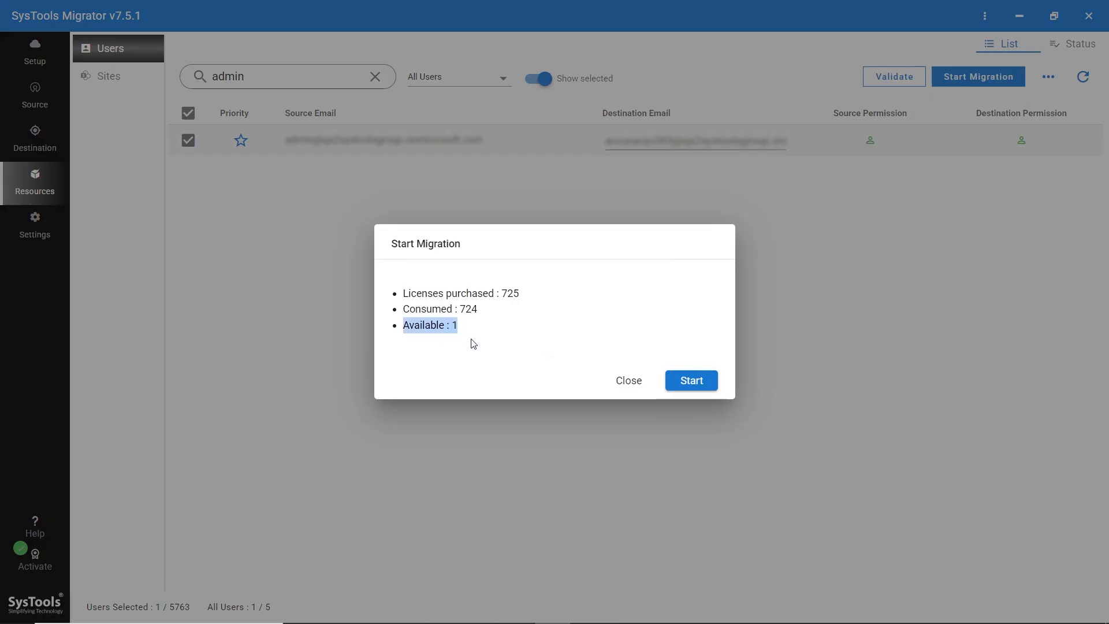
left_click(473, 344)
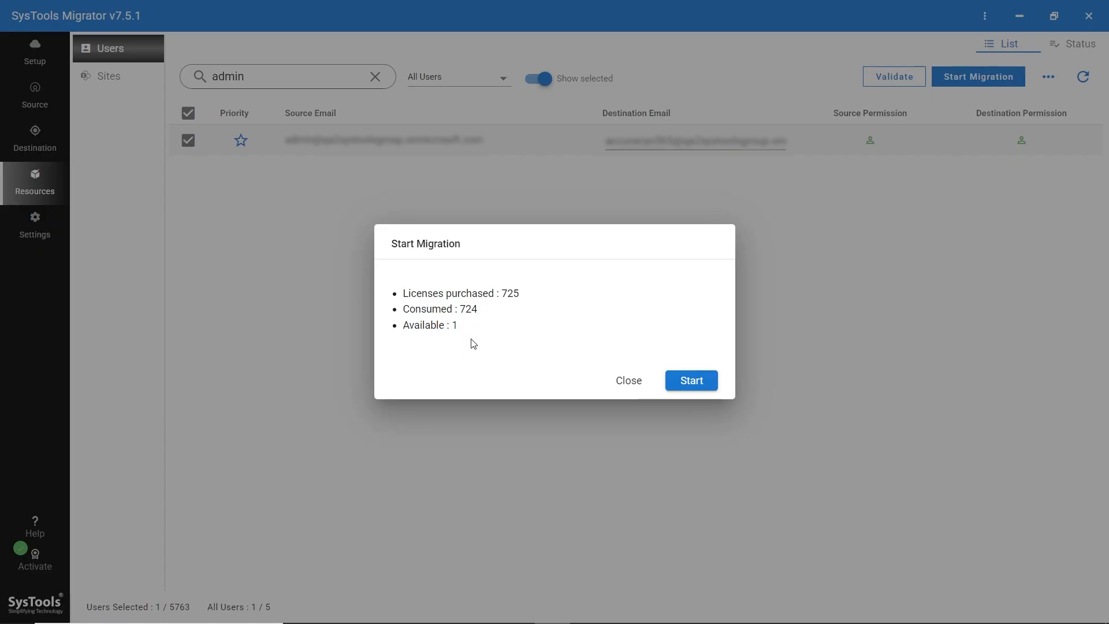
left_click(691, 381)
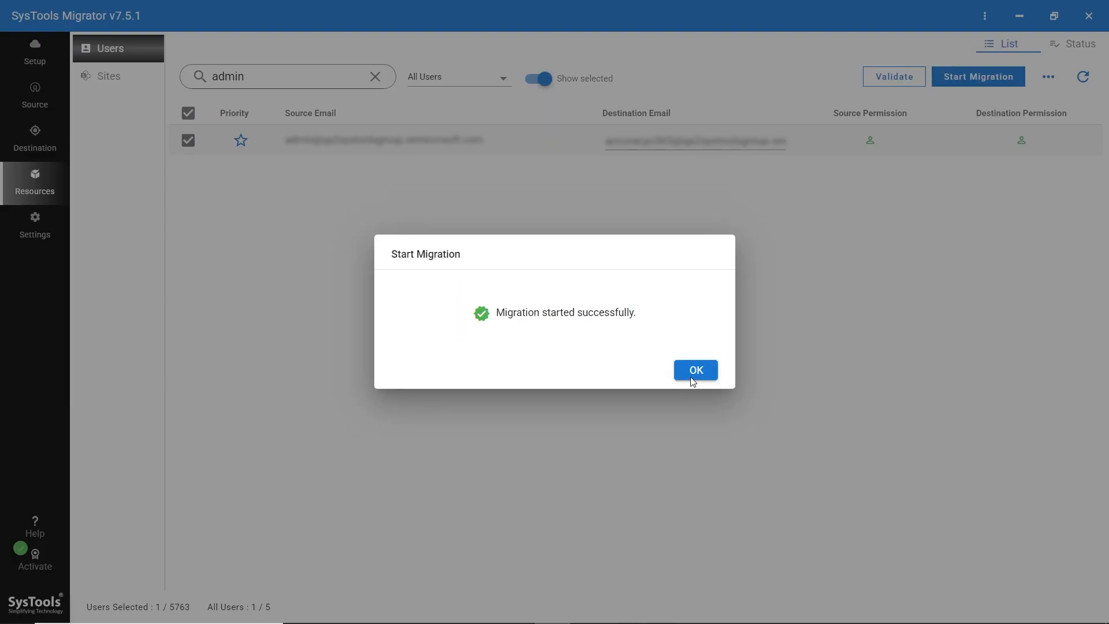
- Acknowledge the migration start and view the Completed users tab showing the one migrated user
left_click(694, 370)
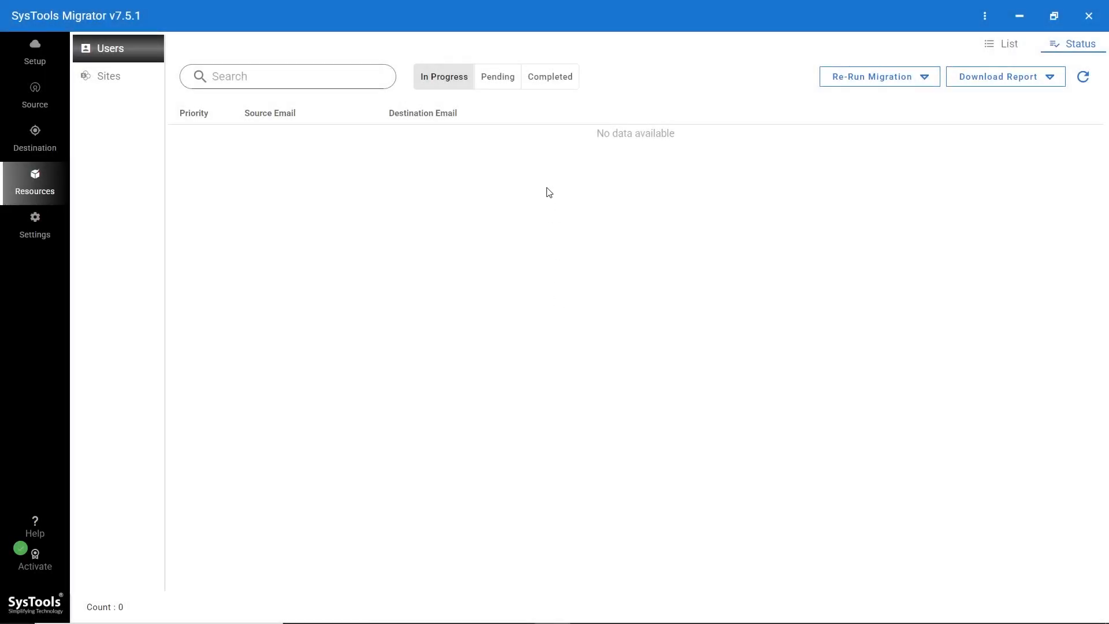
left_click(544, 85)
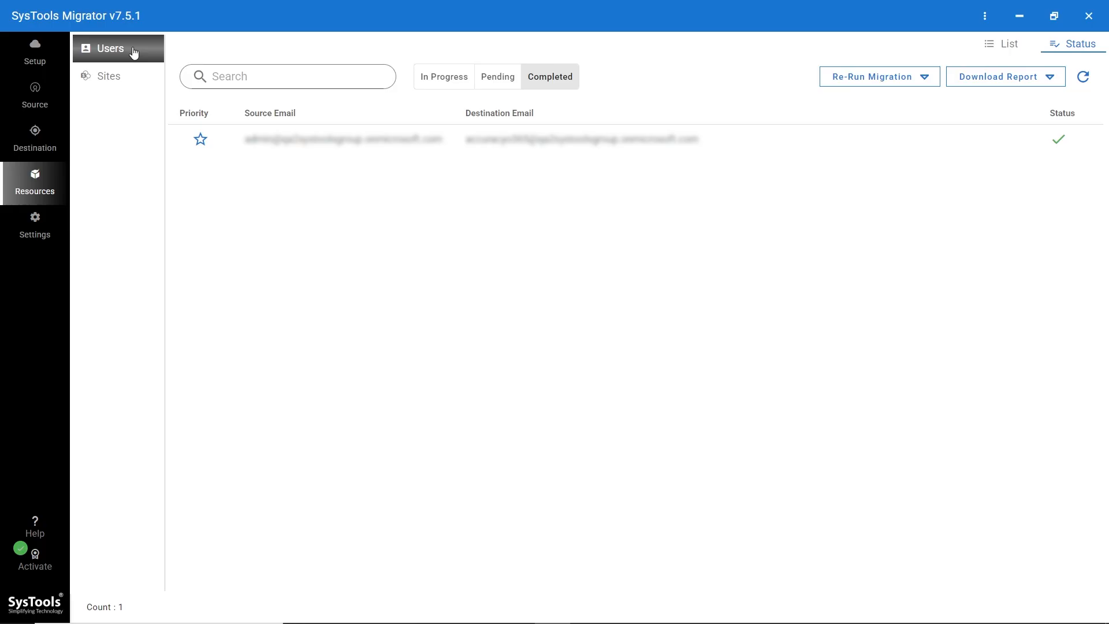
left_click(136, 77)
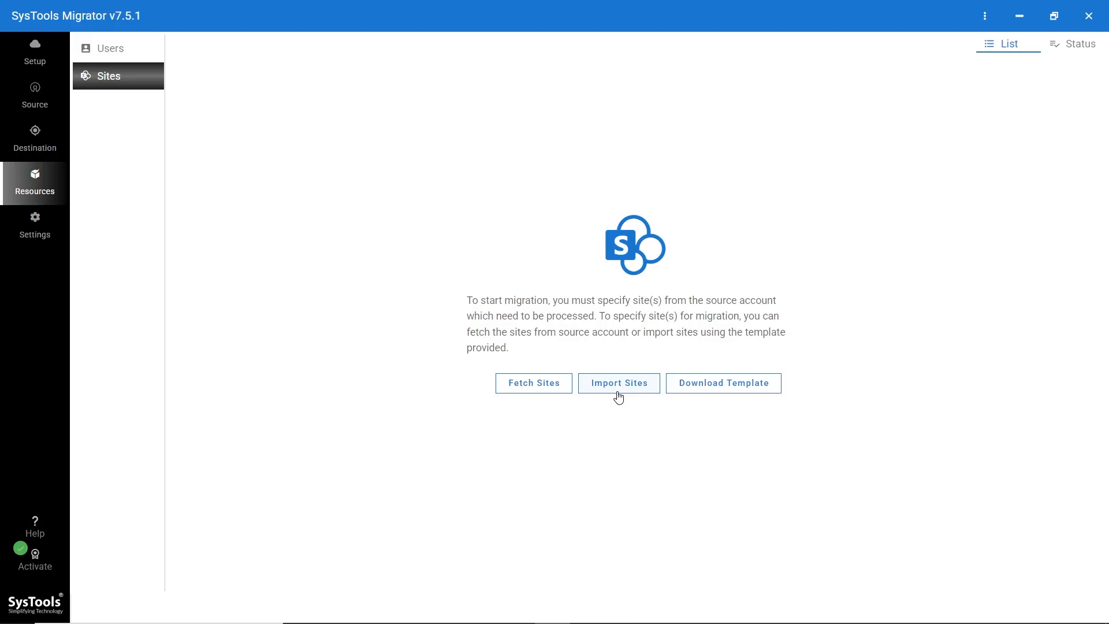
- Fetch sites from the source account and confirm that 309 sites were retrieved
left_click(533, 383)
left_click(670, 380)
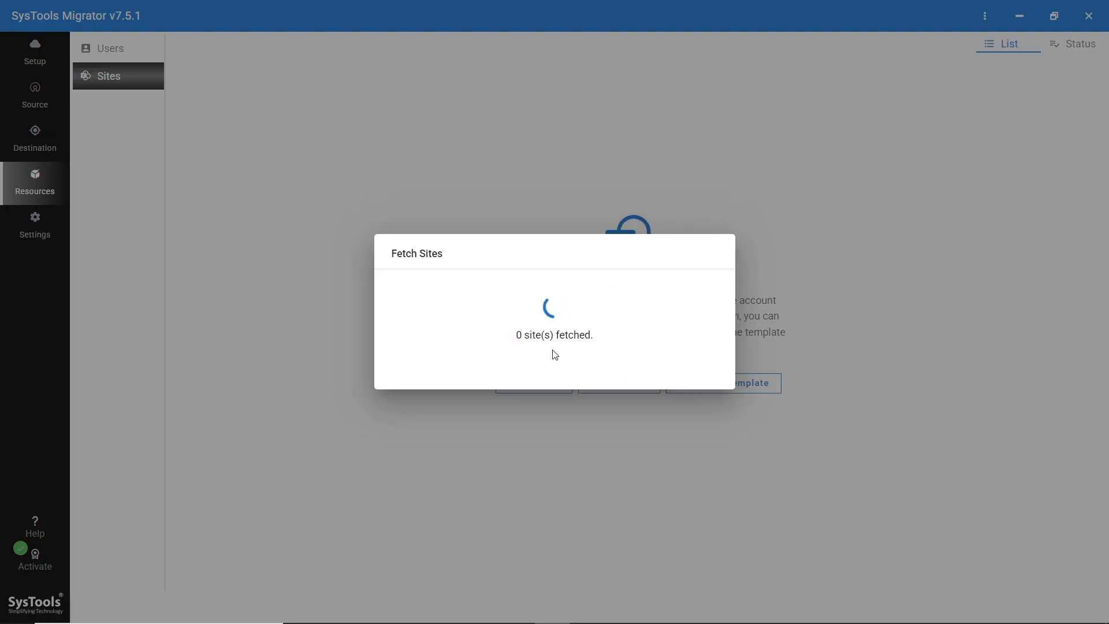
left_click_drag(510, 305, 550, 305)
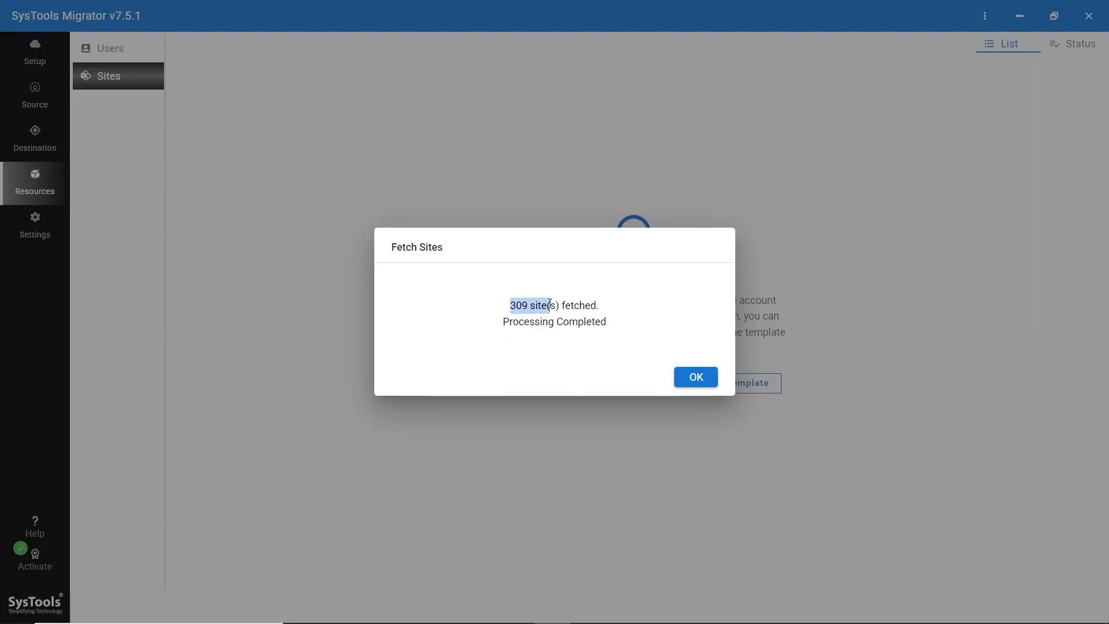
left_click(554, 368)
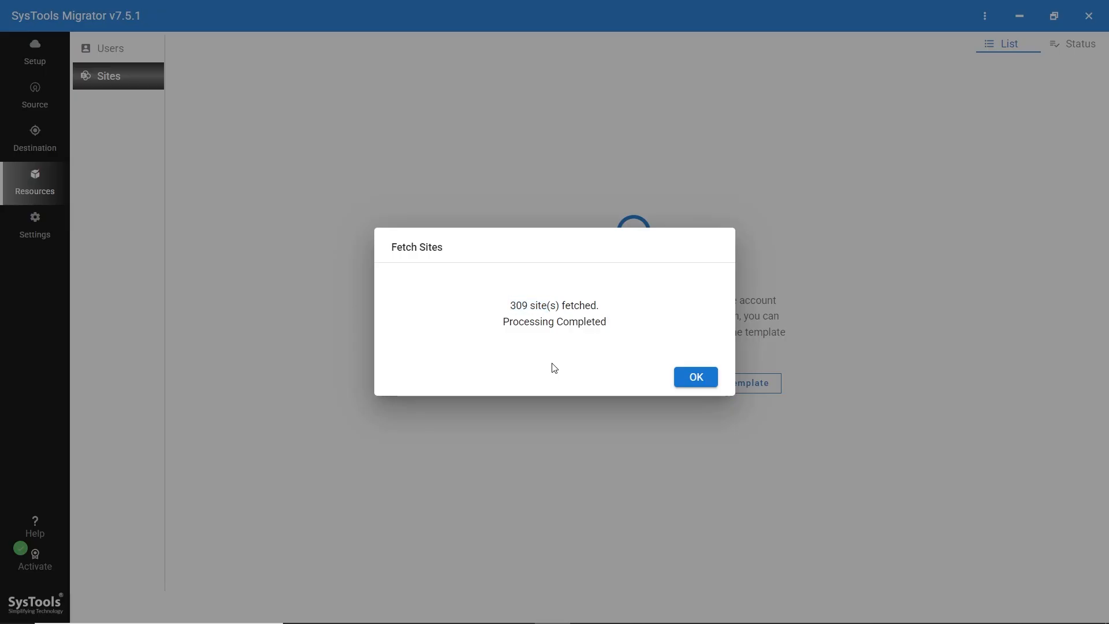
- Select the first fetched site, paste its destination URL, and show only the selected site
left_click(694, 378)
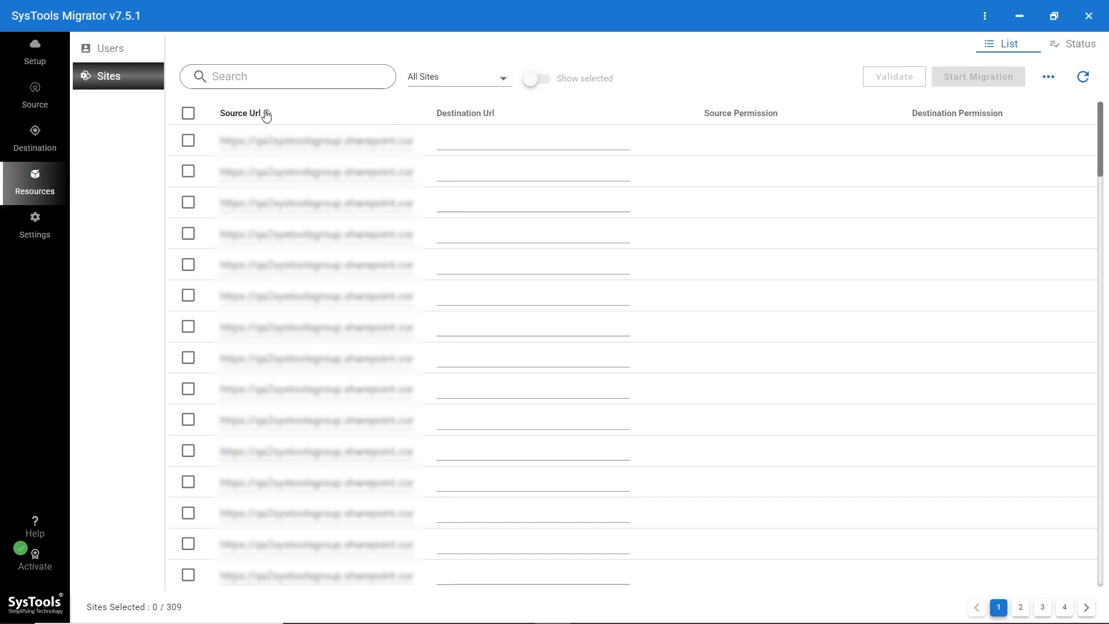
left_click(189, 142)
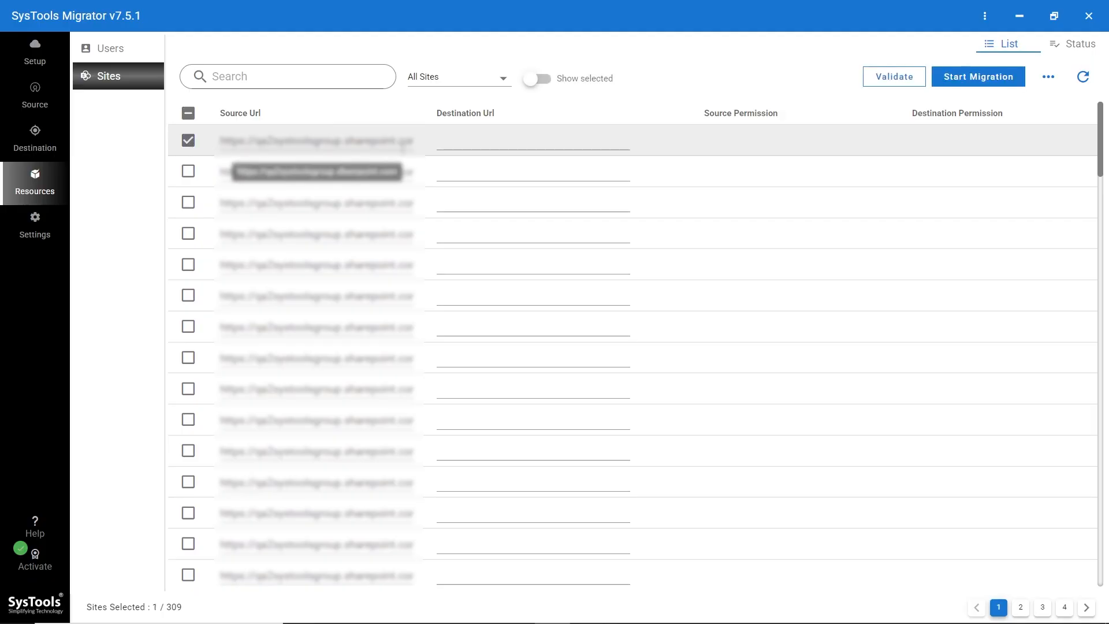
left_click(478, 136)
key("ctrl+v")
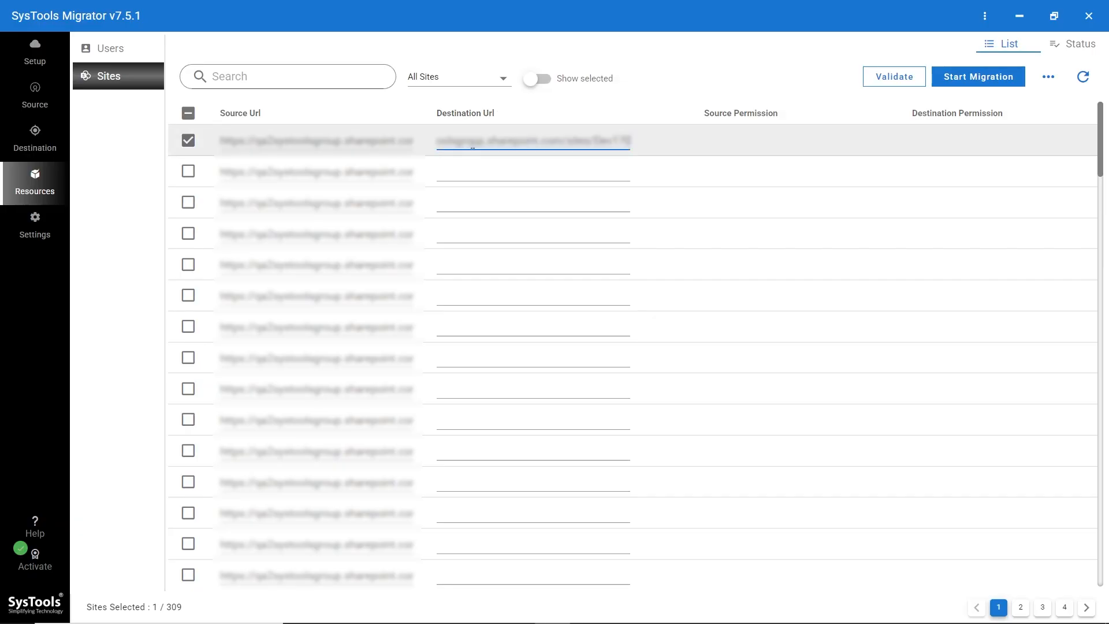
left_click(538, 79)
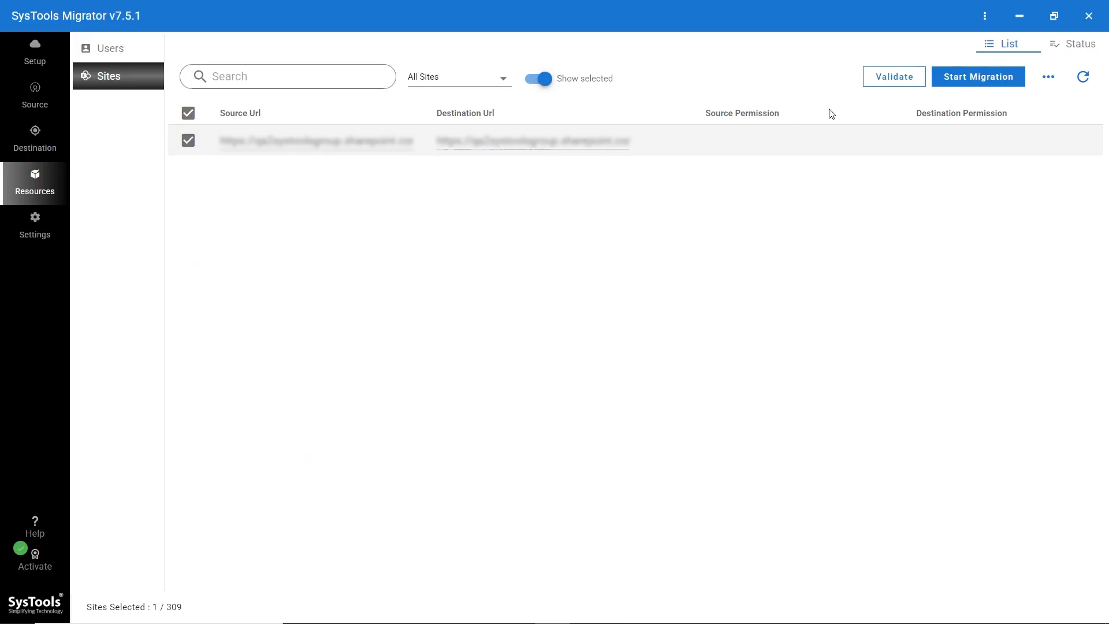
- Validate the site, then expand its row to show the ticked Documents library and SharePointHomeOrgLinks list
left_click(902, 82)
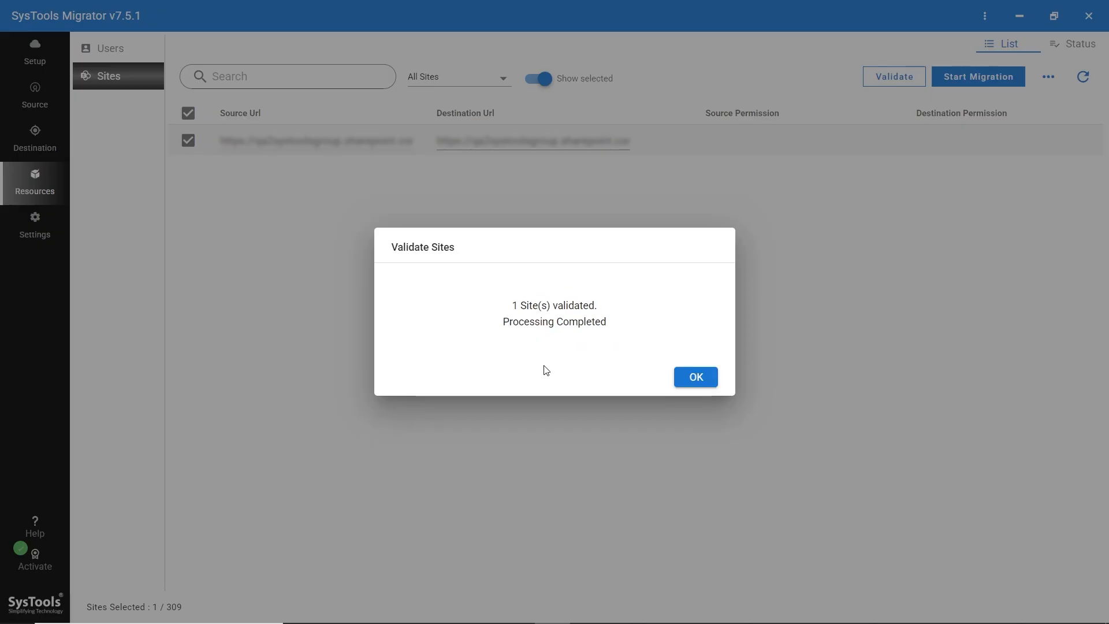
left_click(694, 381)
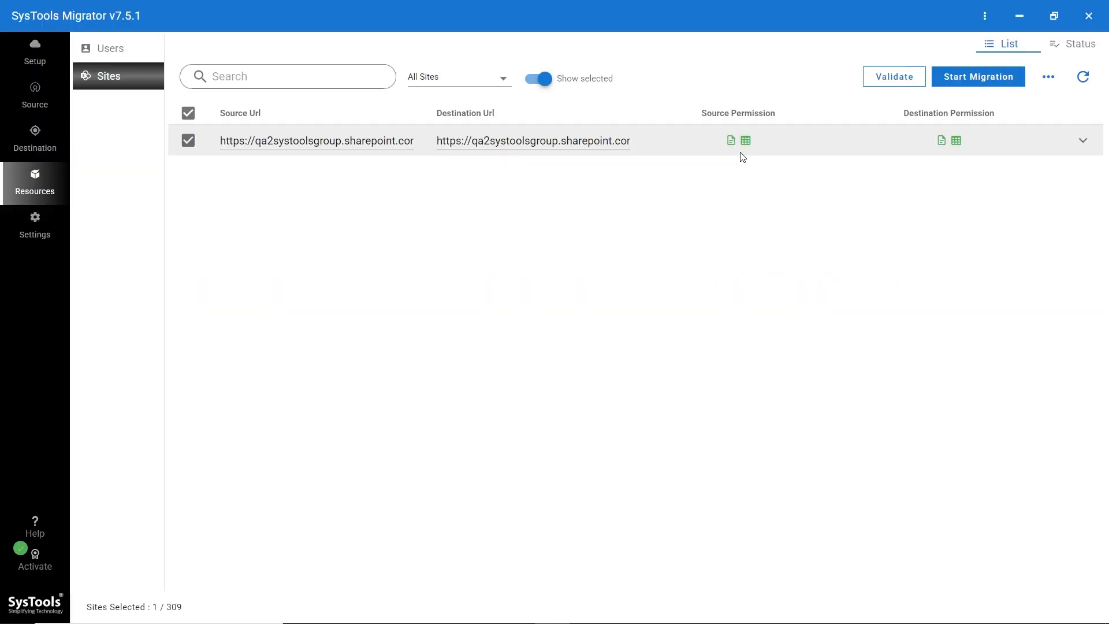
left_click(1085, 142)
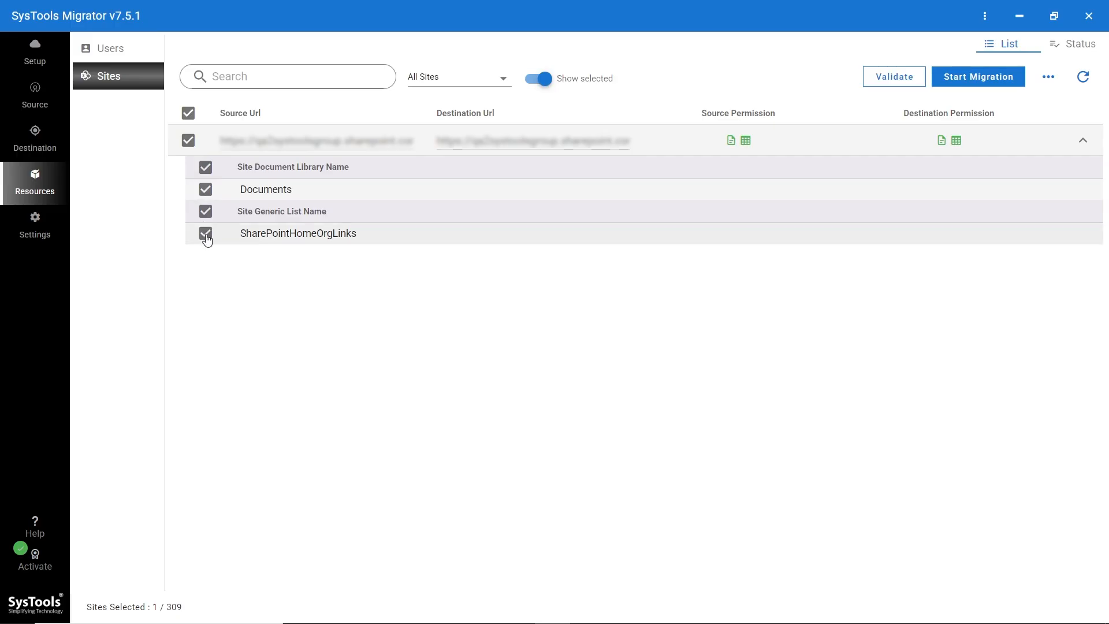
- Launch the site migration after checking the 10 available licences, then go to the Sites status view
left_click(975, 76)
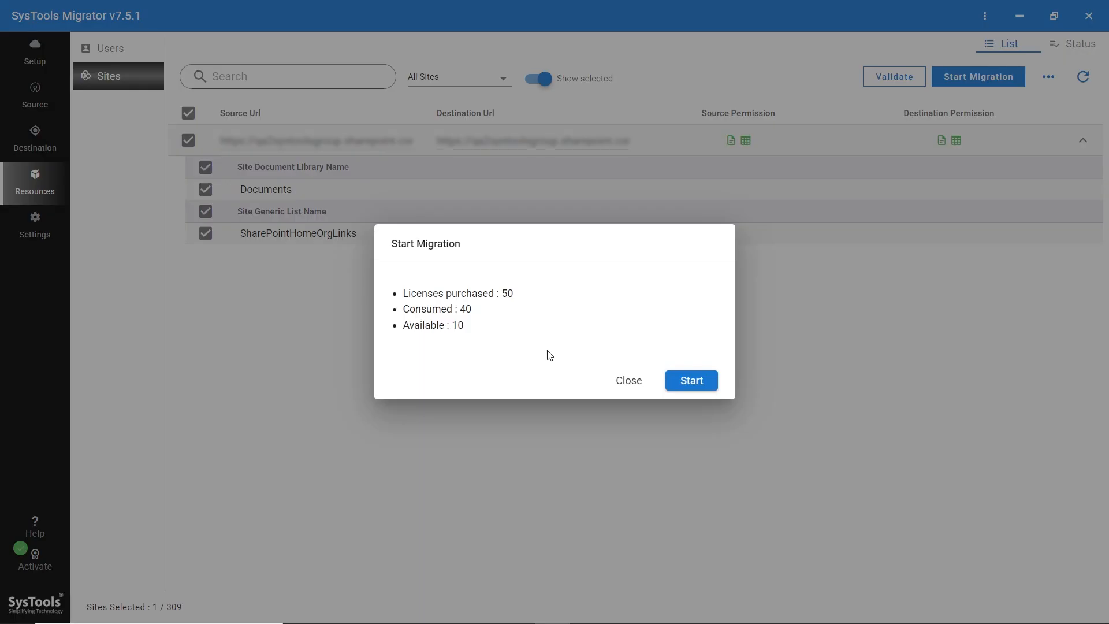
left_click_drag(465, 326, 425, 349)
left_click(435, 353)
left_click(691, 382)
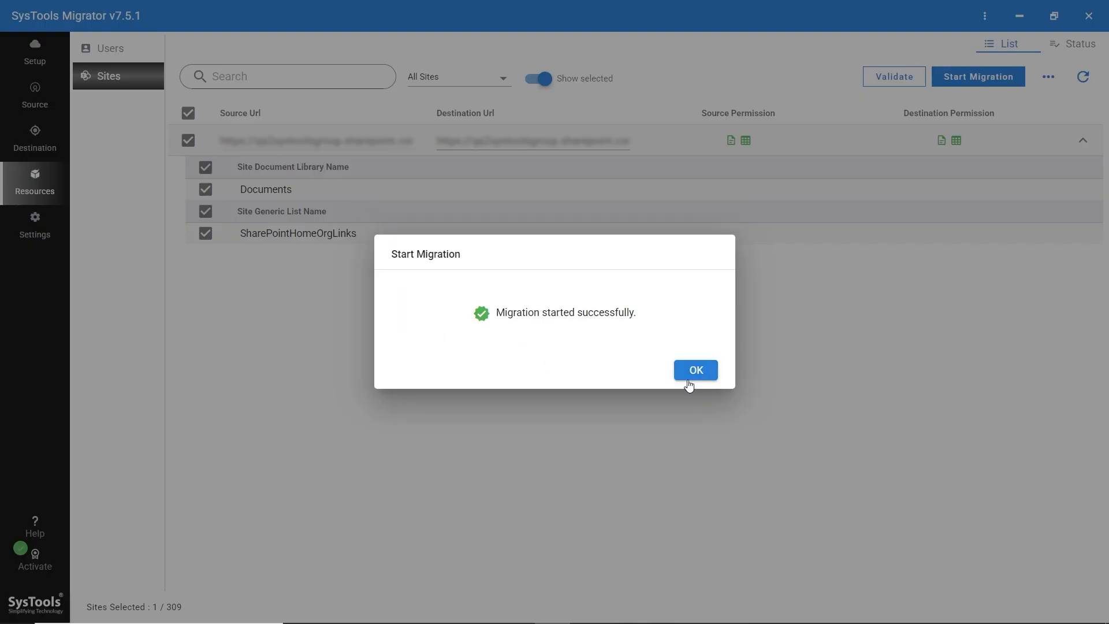
left_click(694, 374)
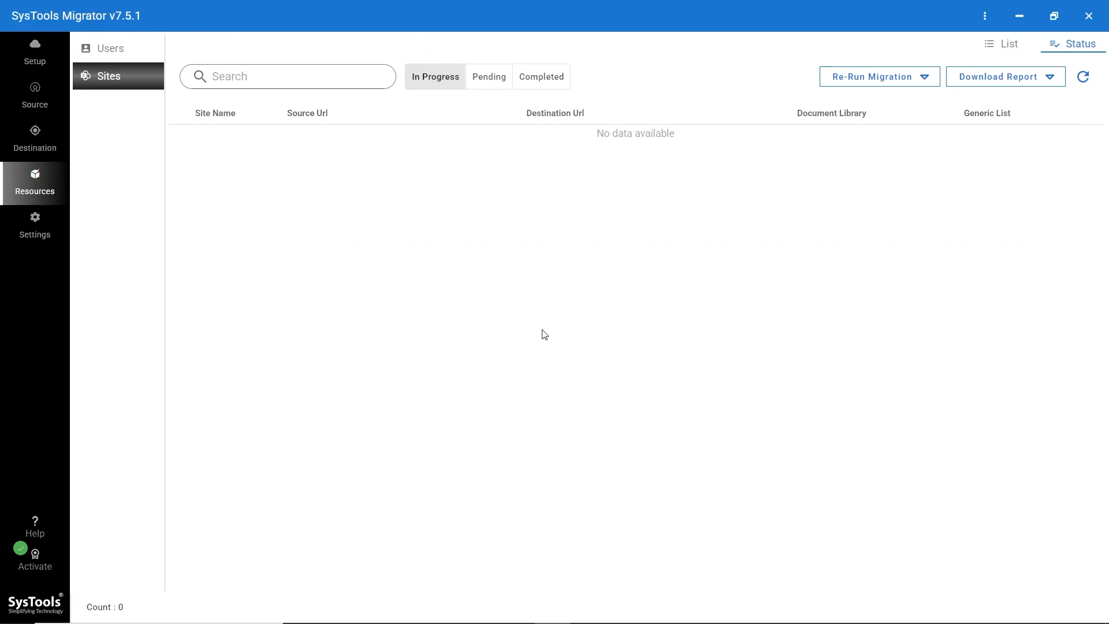
- Show the Completed sites list, where the site shows 1 document library and 1 generic list
left_click(534, 82)
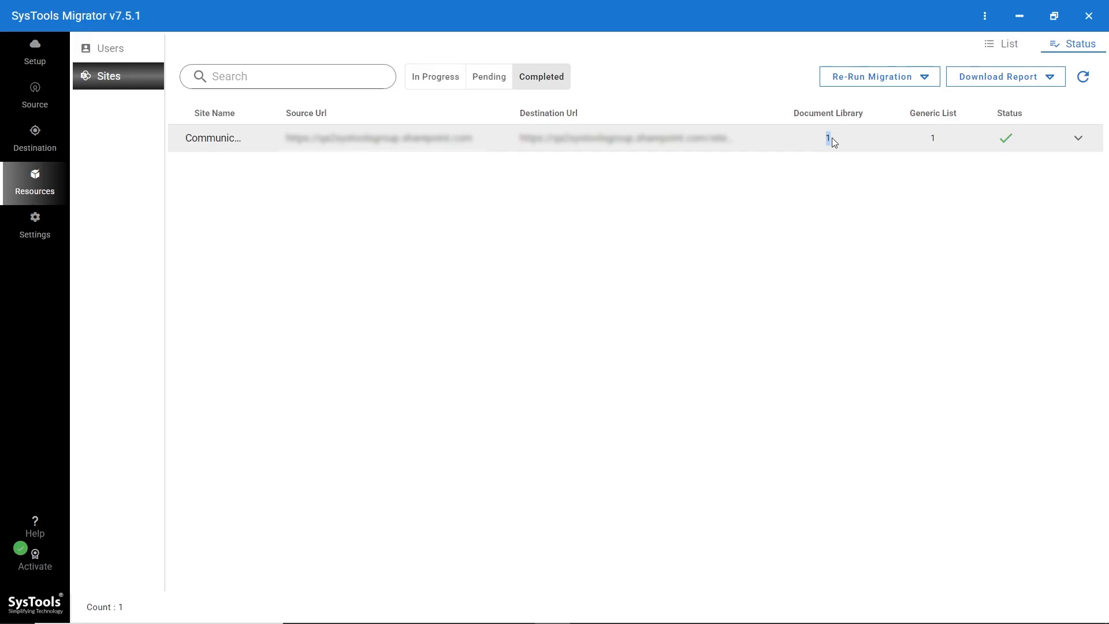
left_click_drag(923, 142, 944, 142)
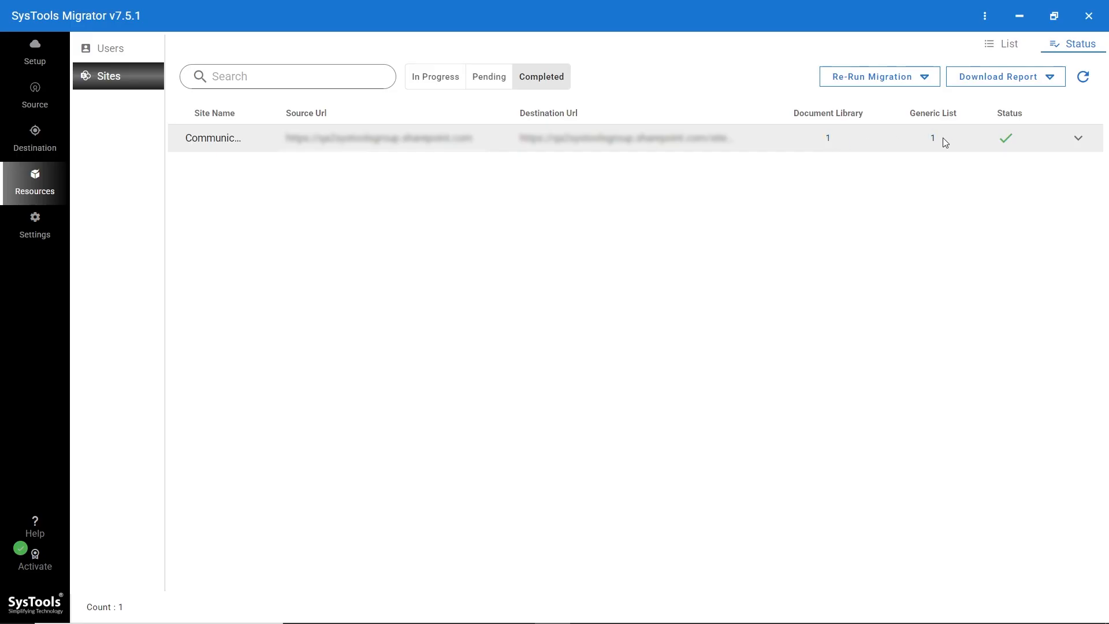